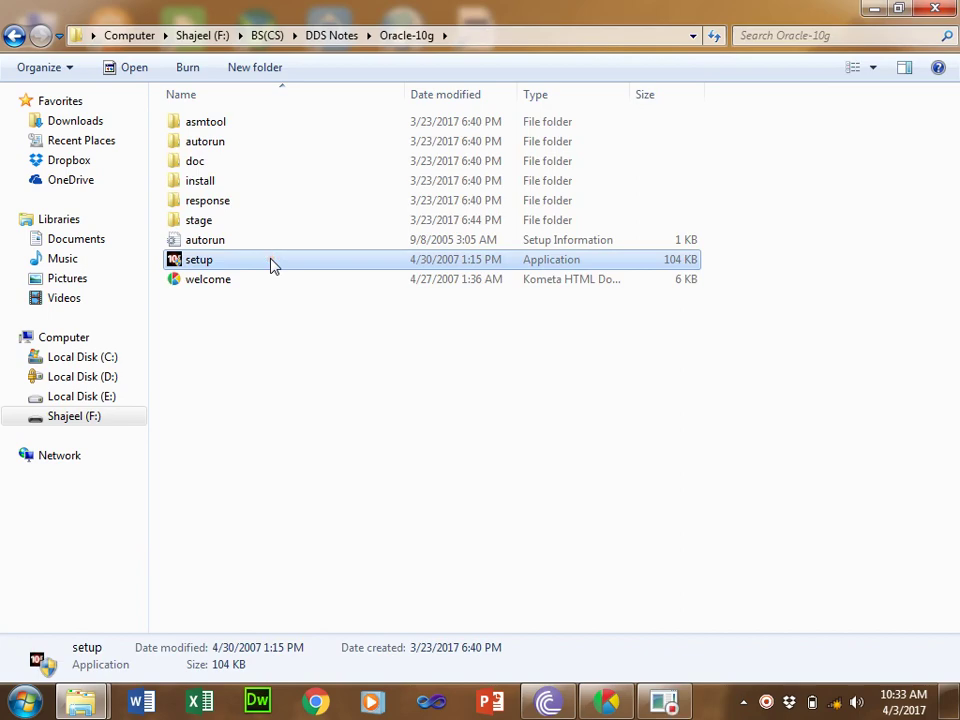
# Step: Set the setup application to run in Windows XP (Service Pack 2) compatibility mode and as an administrator
pyautogui.rightClick(274, 264)
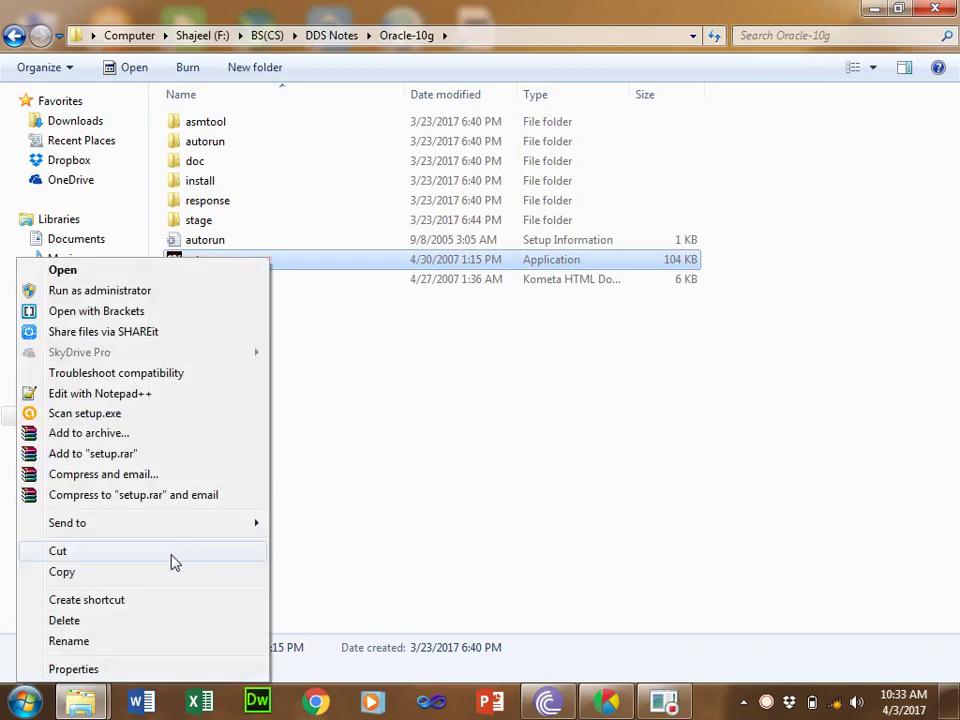
pyautogui.click(101, 669)
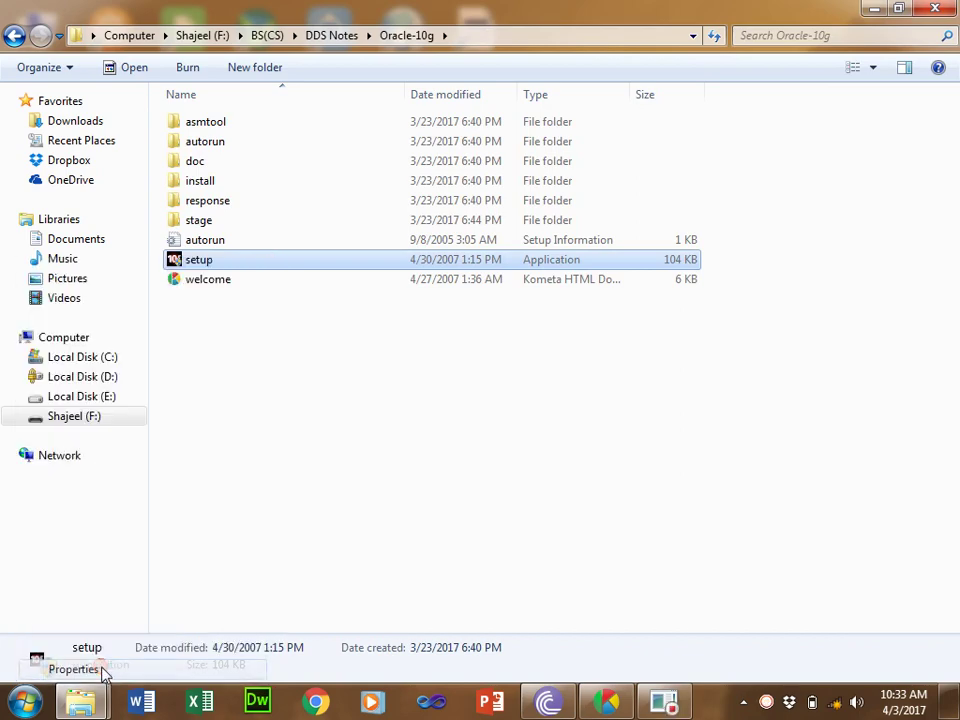
pyautogui.click(348, 246)
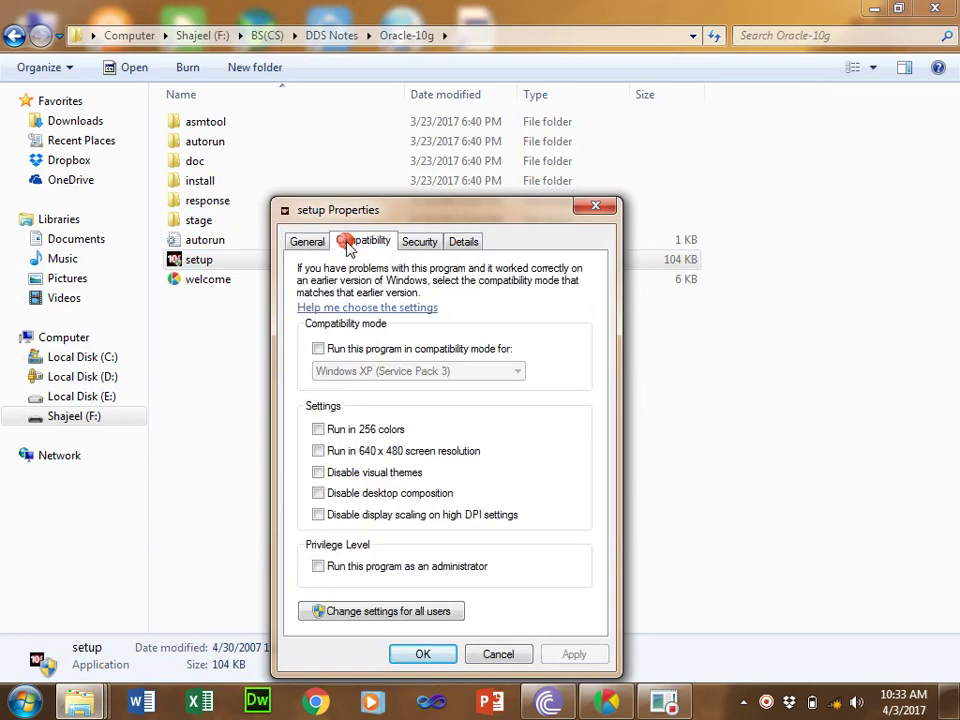
pyautogui.click(340, 349)
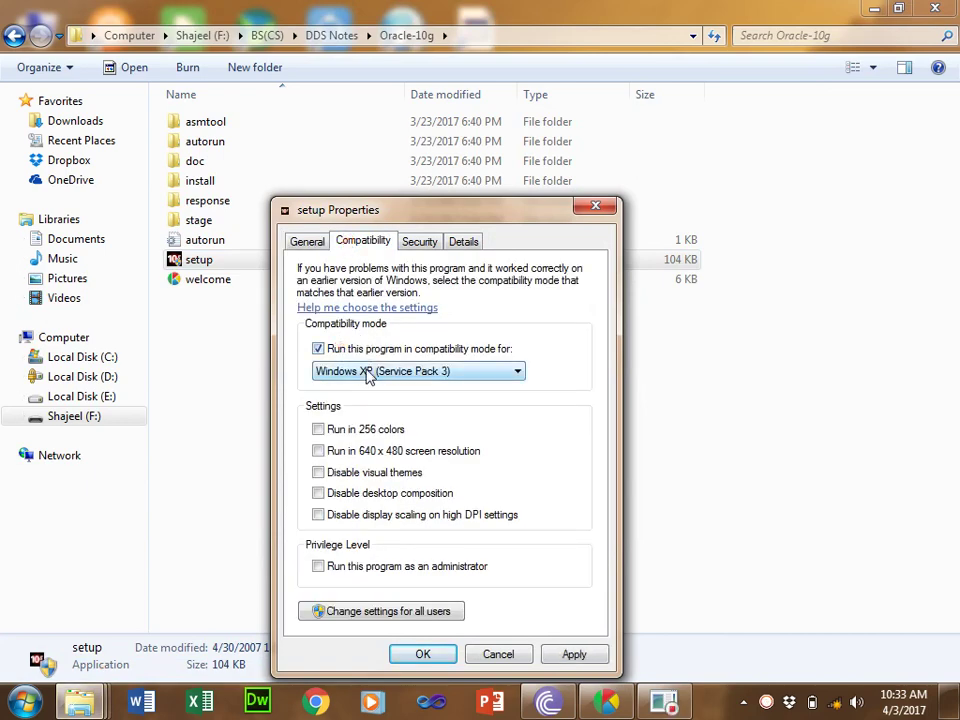
pyautogui.click(368, 373)
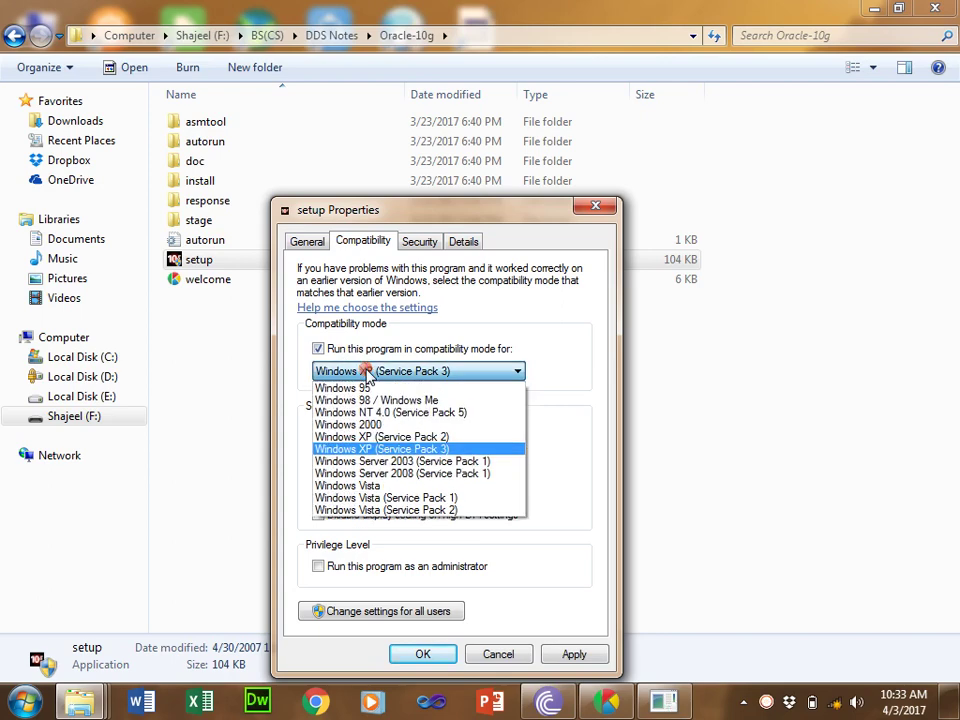
pyautogui.click(382, 442)
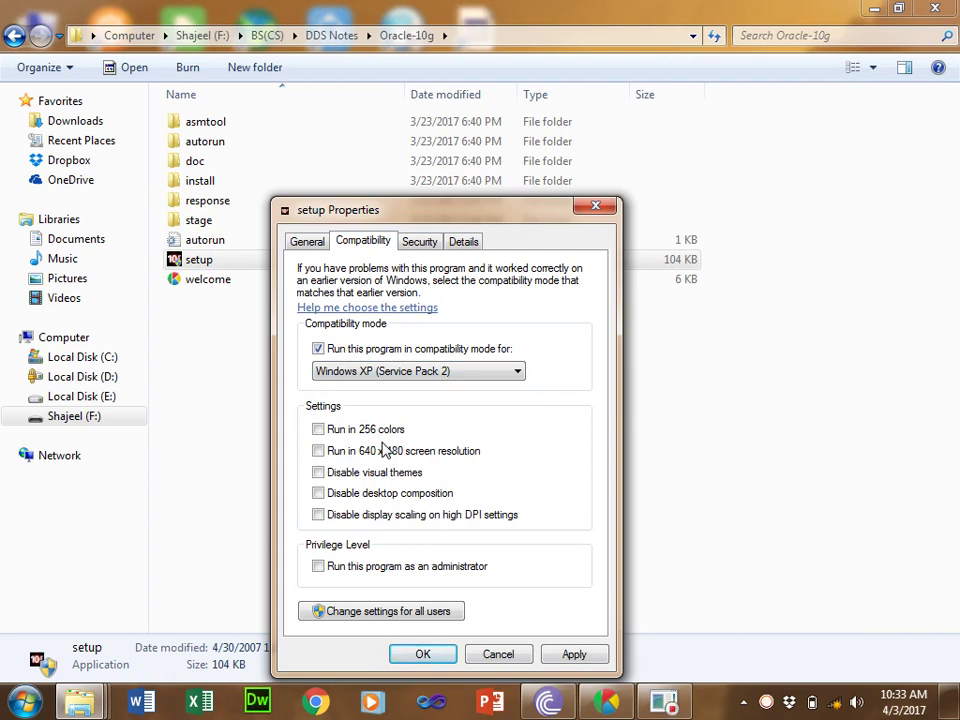
pyautogui.click(318, 566)
pyautogui.click(566, 655)
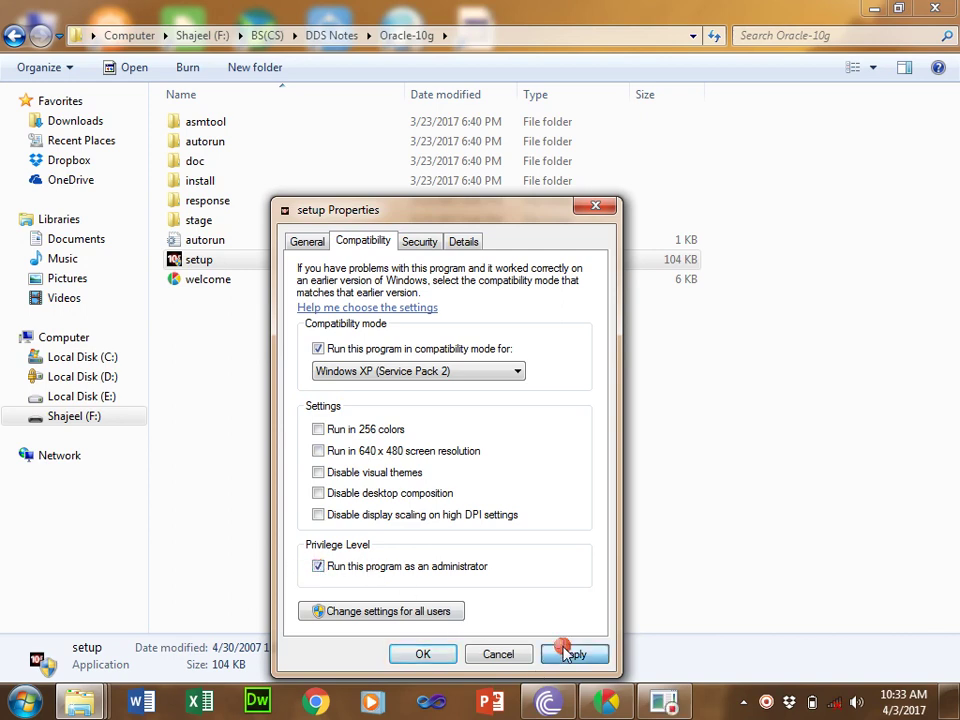
pyautogui.click(449, 654)
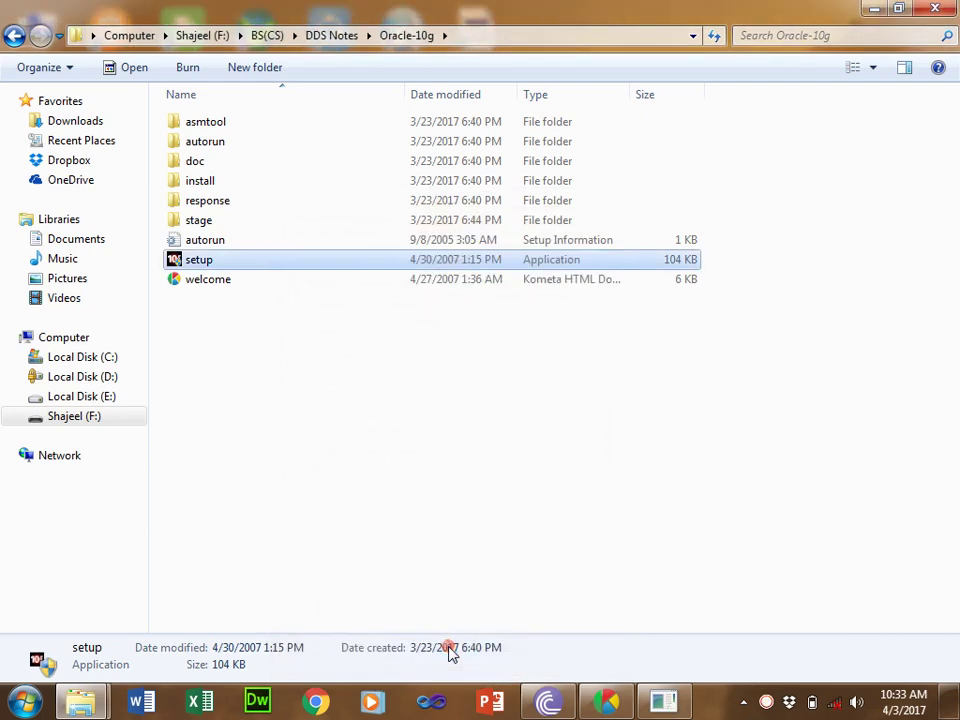
# Step: Launch the setup application, enter and confirm the database password for the basic installation, and proceed
pyautogui.doubleClick(388, 262)
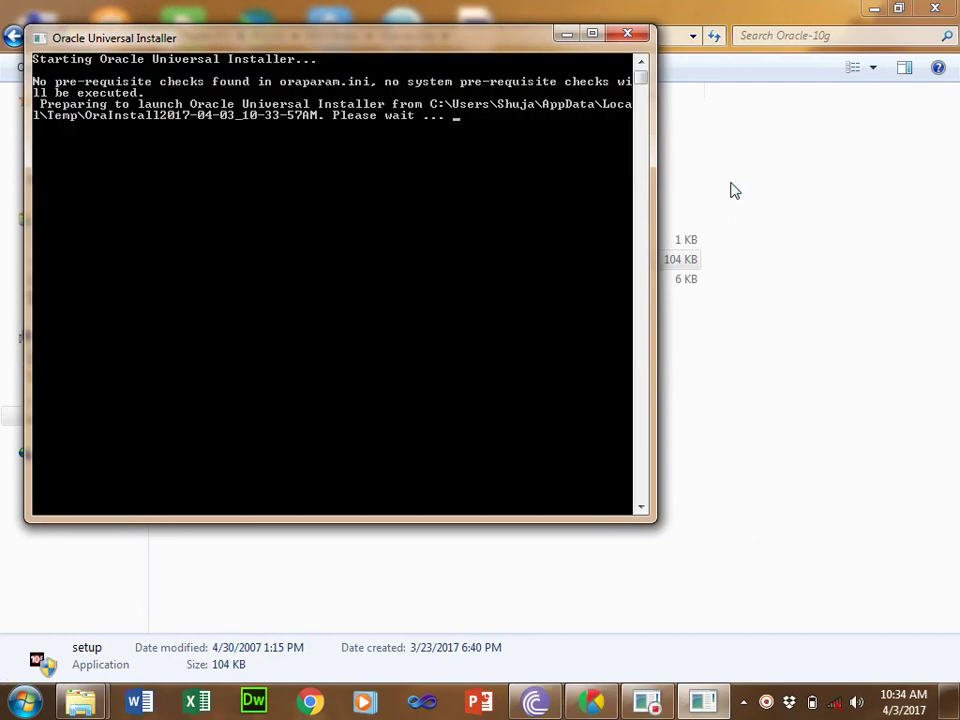
pyautogui.click(593, 34)
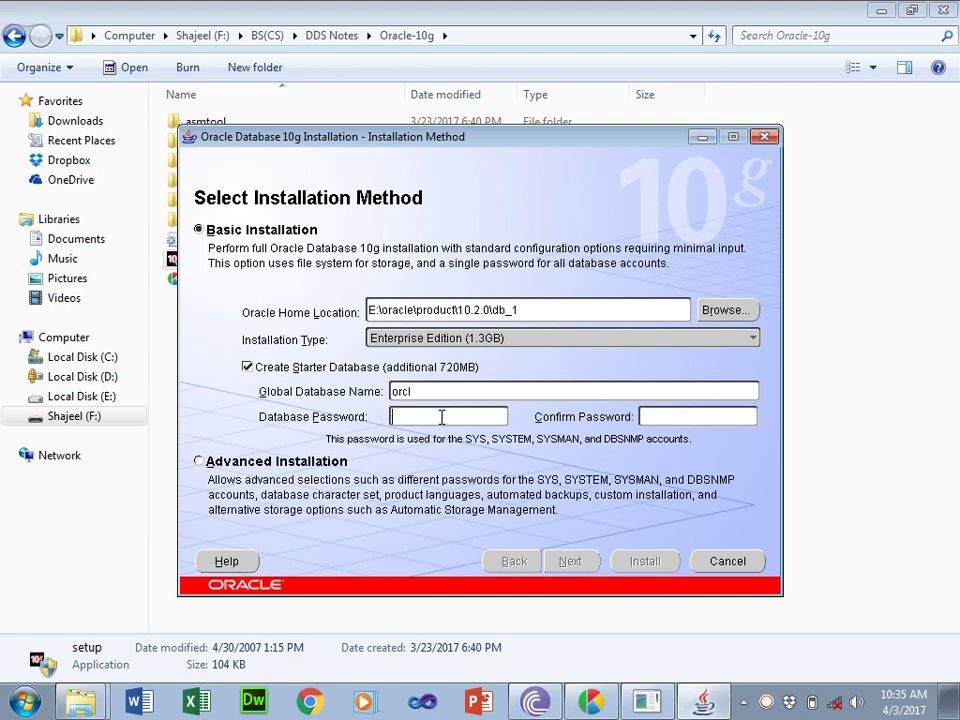
pyautogui.write('******')
pyautogui.click(647, 420)
pyautogui.write('****')
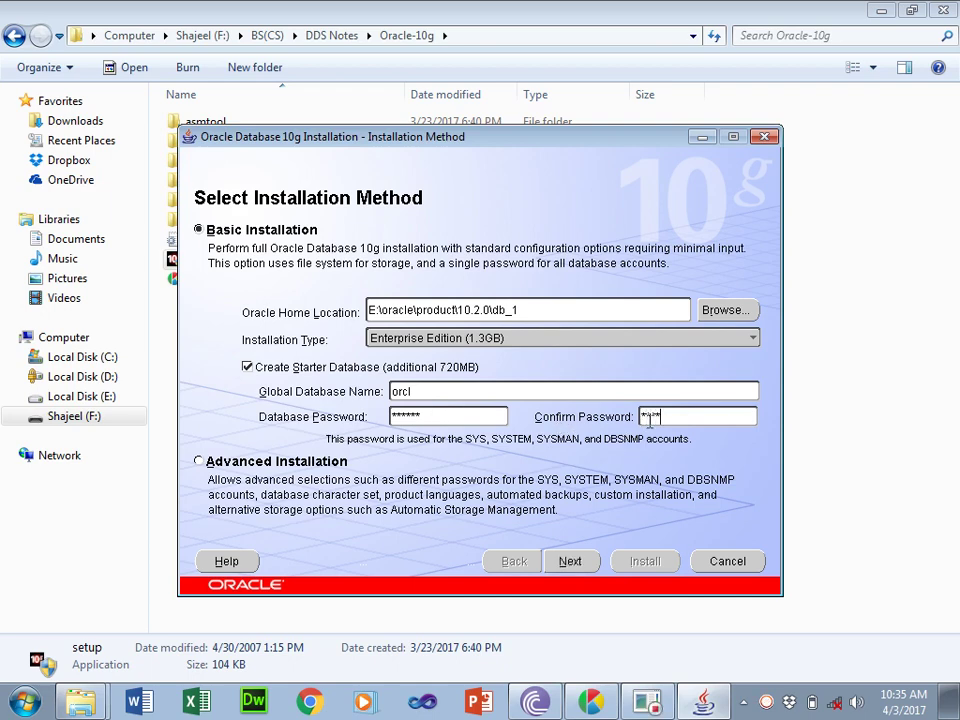
pyautogui.write('*')
pyautogui.click(569, 563)
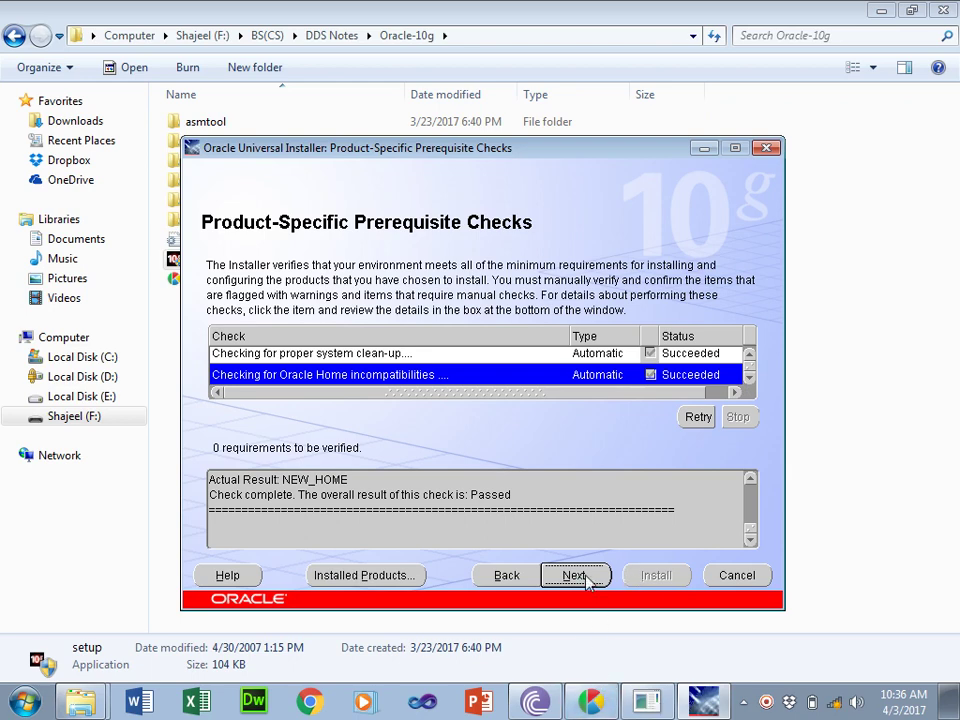
# Step: Continue past the prerequisite checks, review the installation summary, and start installing Oracle Database 10g
pyautogui.click(586, 579)
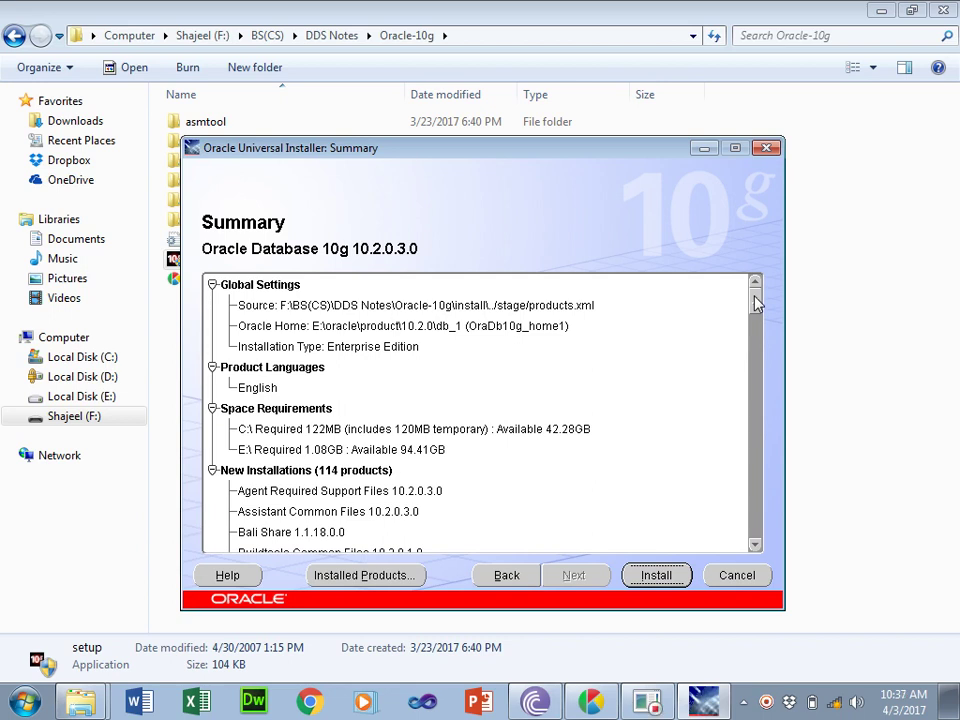
pyautogui.moveTo(755, 305); pyautogui.dragTo(755, 311)
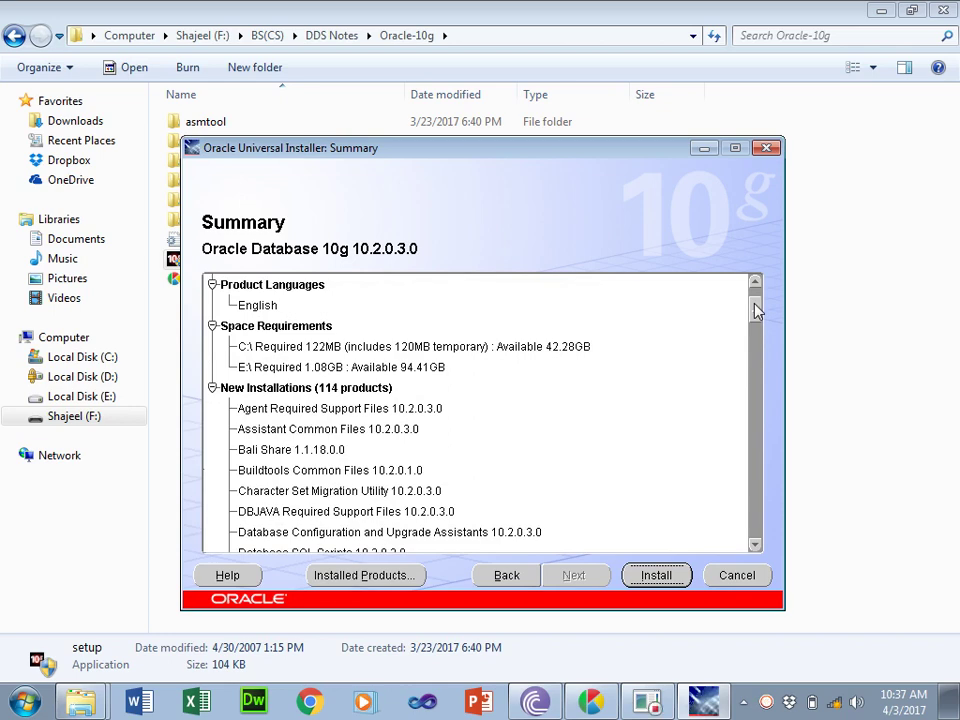
pyautogui.moveTo(755, 311); pyautogui.dragTo(757, 358)
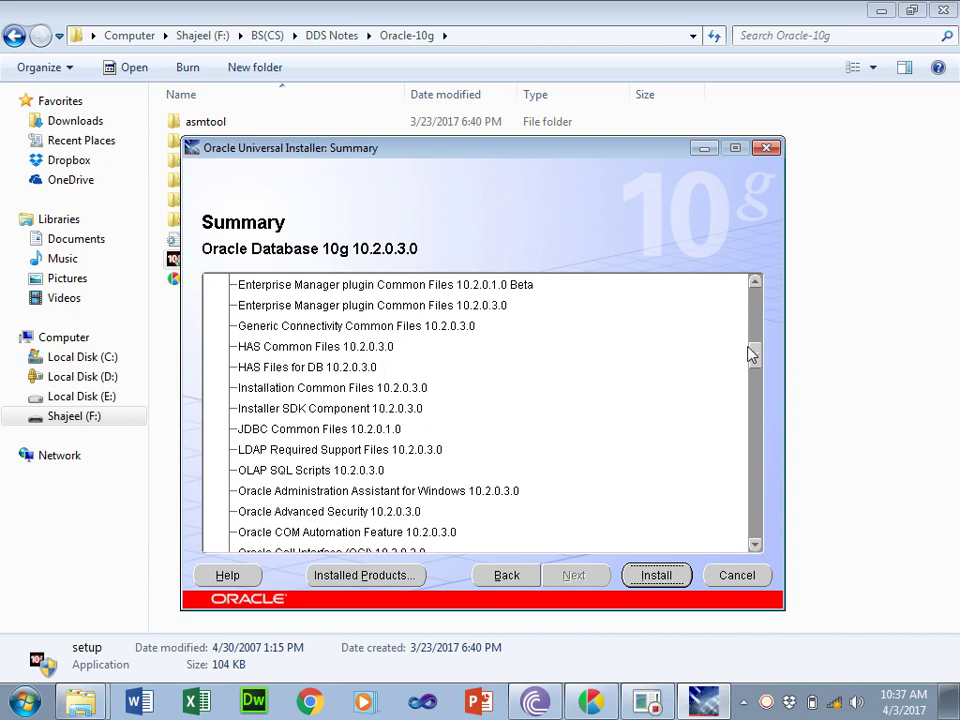
pyautogui.click(745, 352)
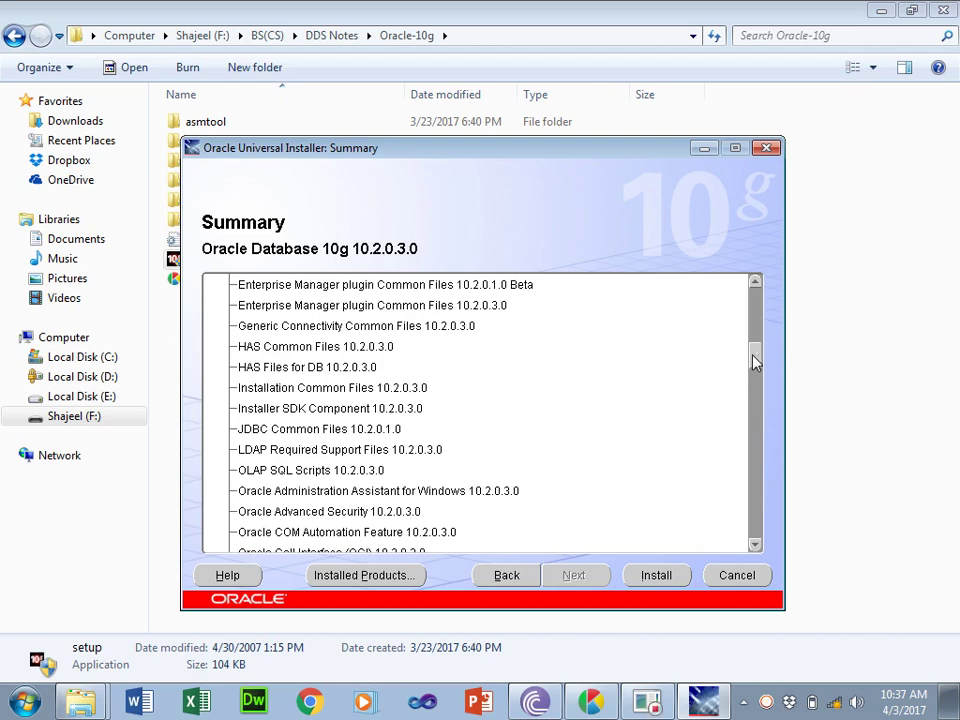
pyautogui.scroll(-2, 754, 362)
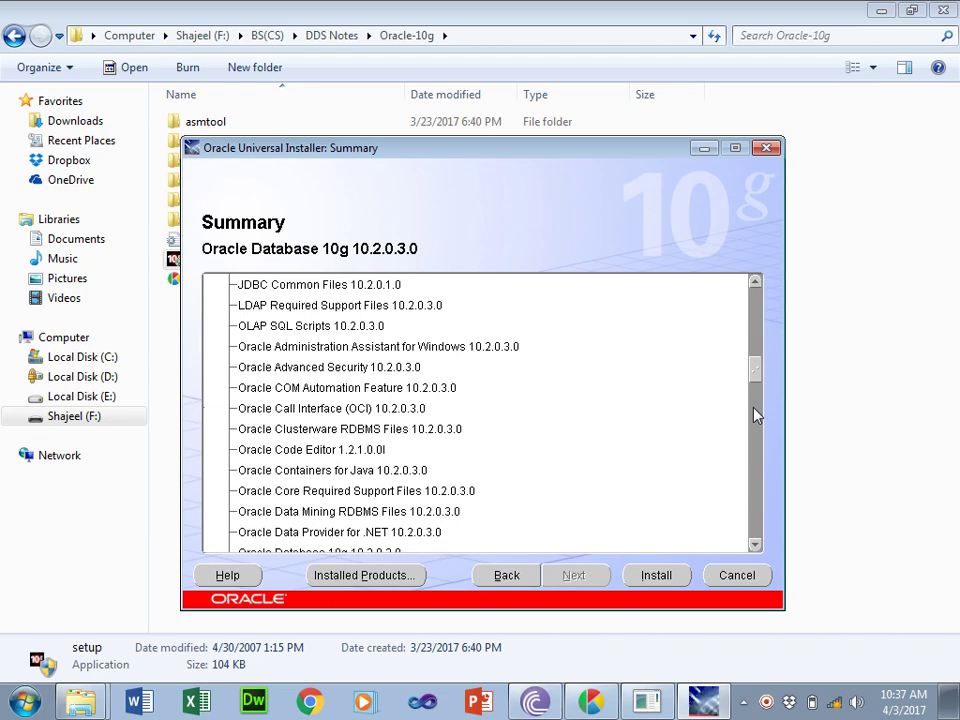
pyautogui.click(755, 415)
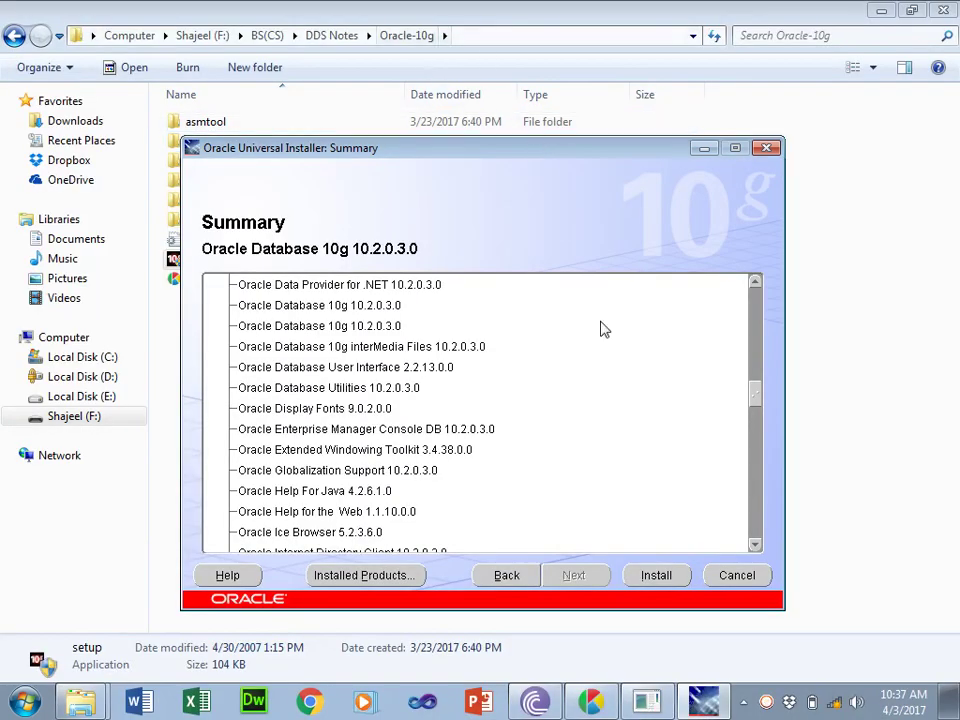
pyautogui.click(655, 575)
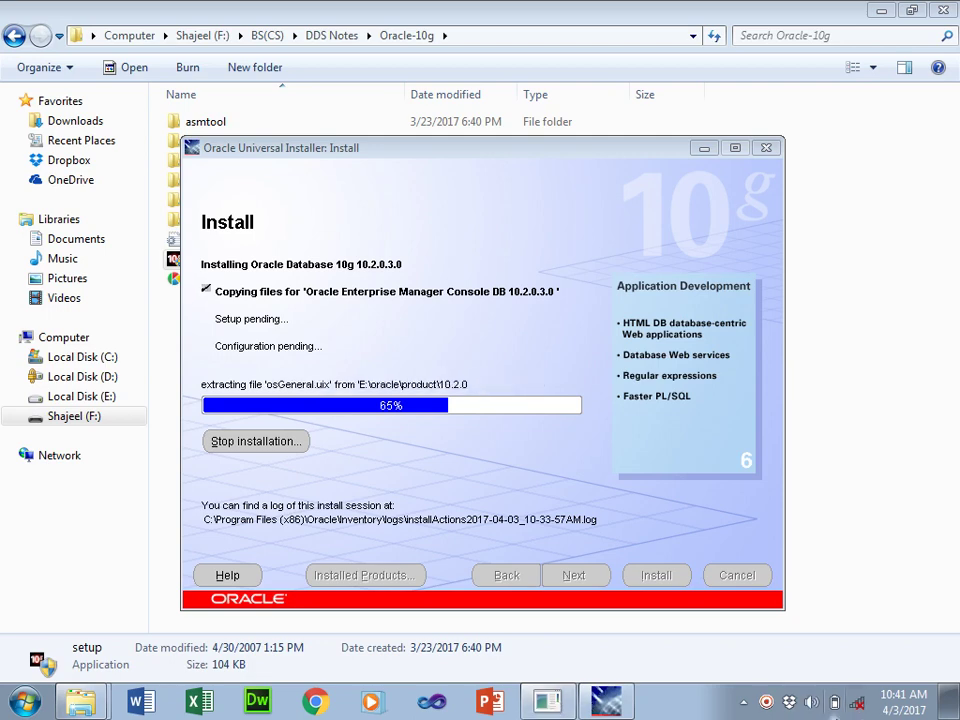
pyautogui.rightClick(834, 702)
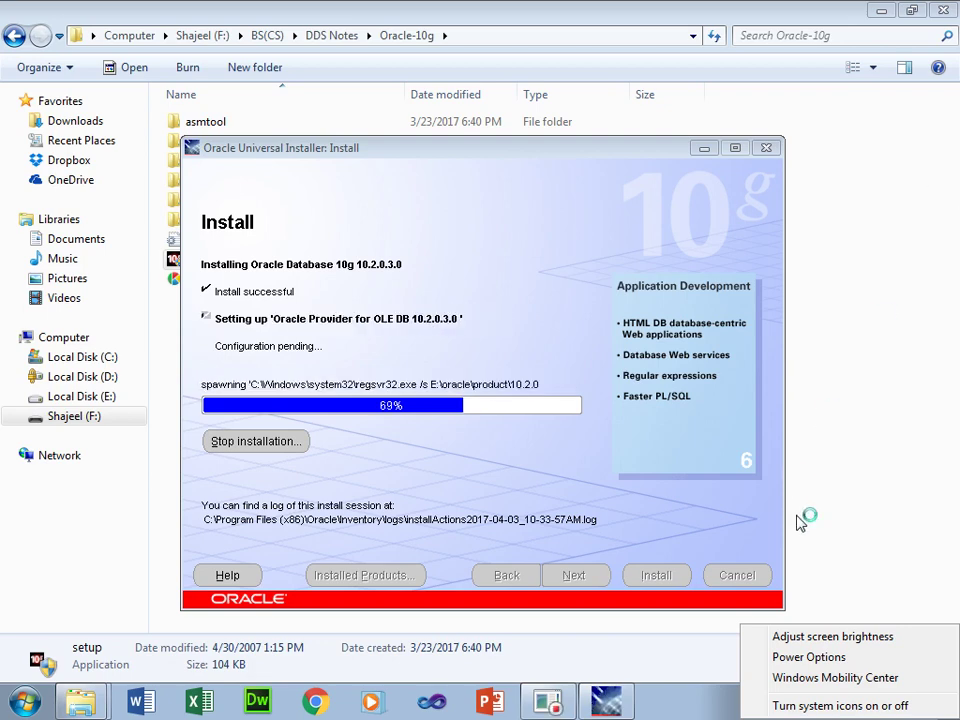
pyautogui.click(710, 698)
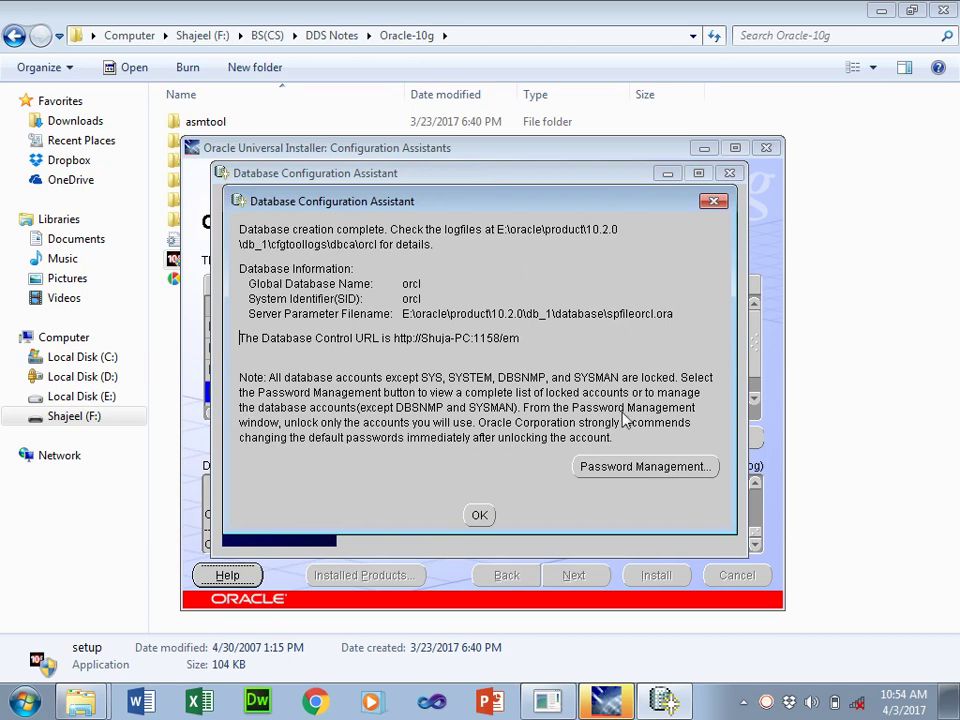
# Step: Examine which database user accounts are locked in the Password Management list, including SCOTT, and close it
pyautogui.click(597, 470)
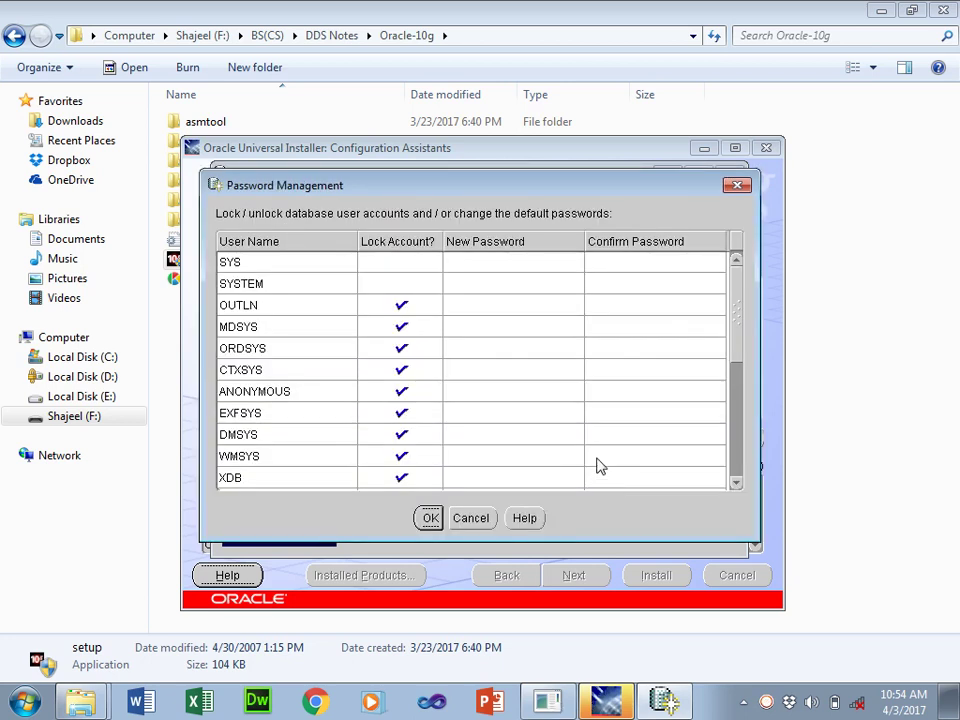
pyautogui.click(736, 397)
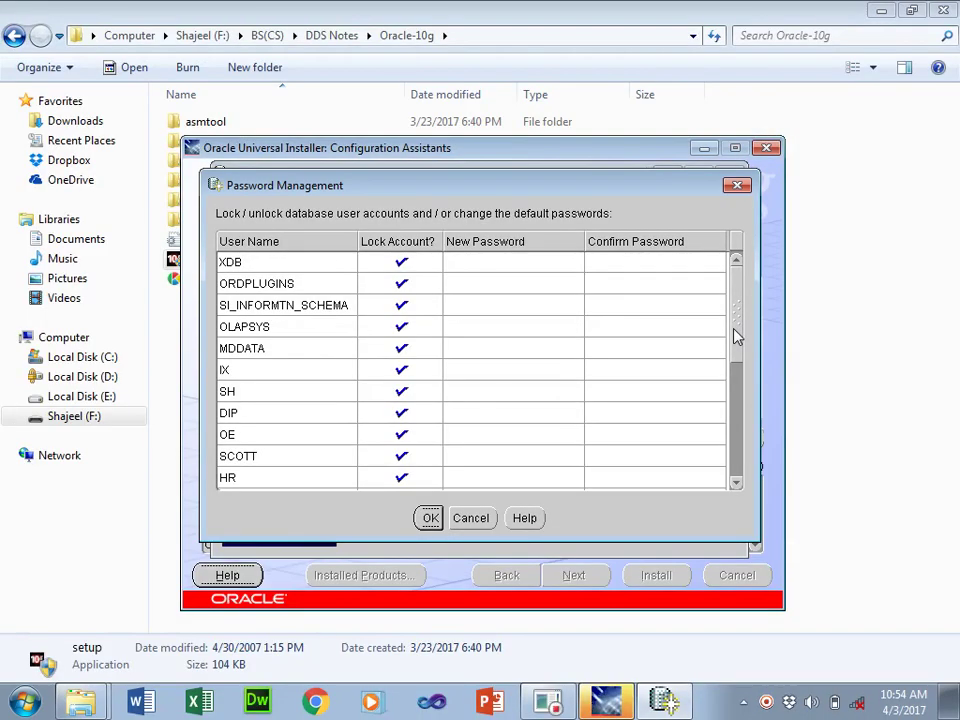
pyautogui.moveTo(736, 337)
pyautogui.mouseDown()
pyautogui.moveTo(736, 392)
pyautogui.moveTo(735, 298)
pyautogui.moveTo(740, 344)
pyautogui.mouseUp()
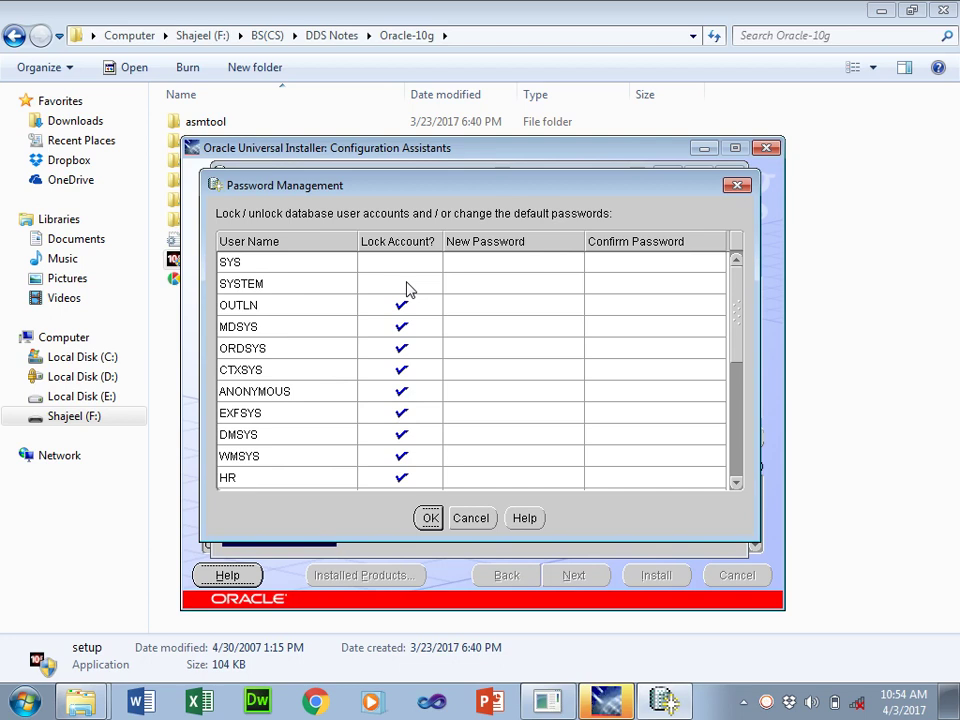
pyautogui.click(736, 401)
pyautogui.click(737, 425)
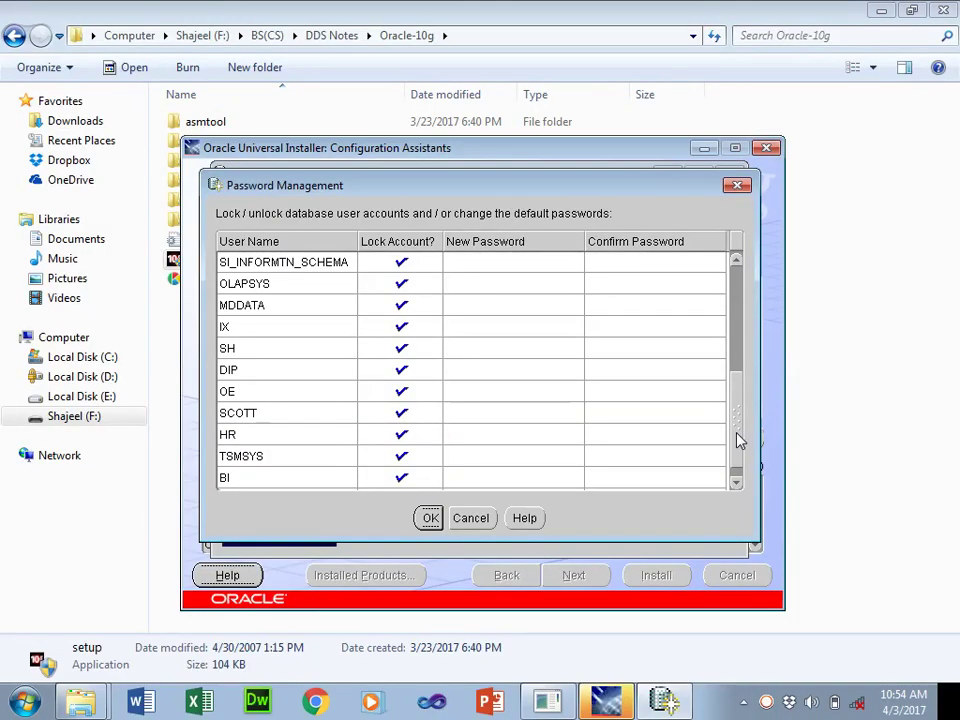
pyautogui.click(736, 352)
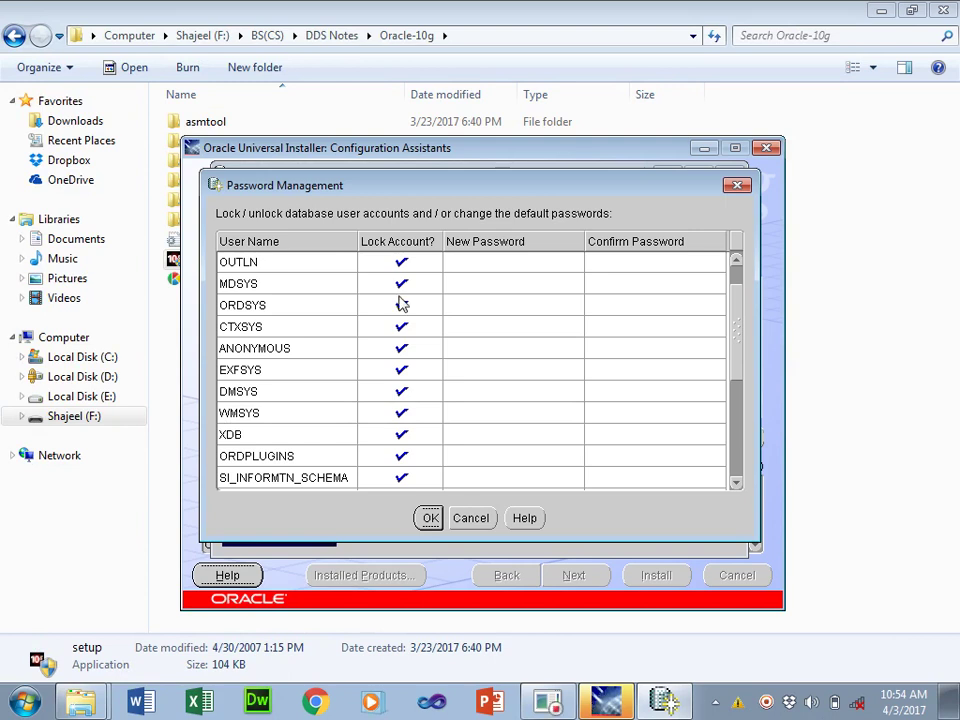
pyautogui.moveTo(741, 274)
pyautogui.mouseDown()
pyautogui.moveTo(737, 453)
pyautogui.moveTo(739, 281)
pyautogui.mouseUp()
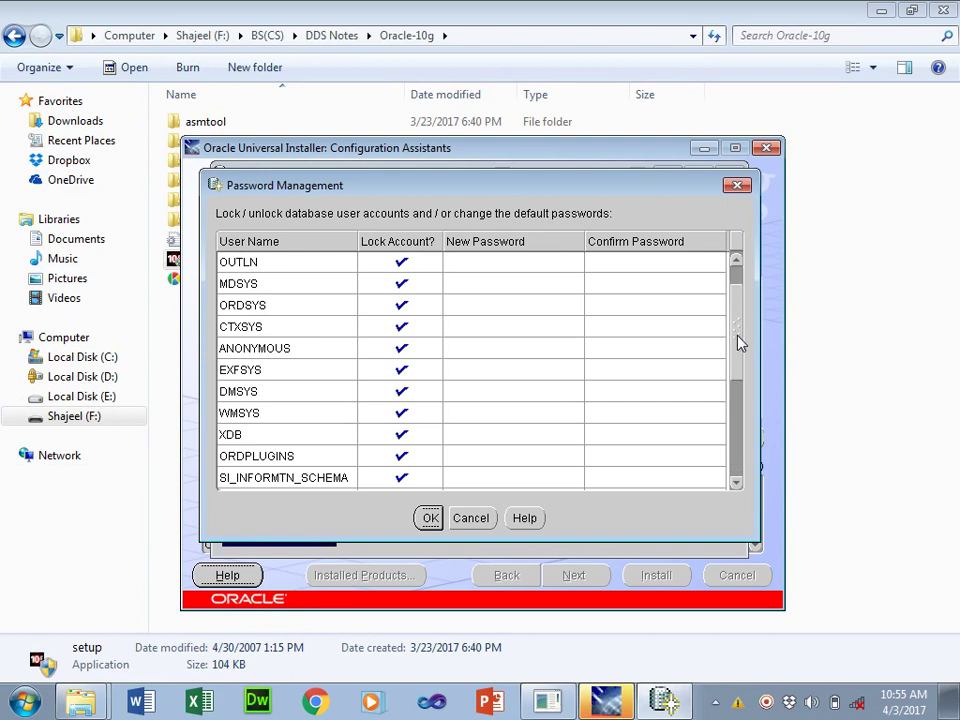
pyautogui.click(738, 427)
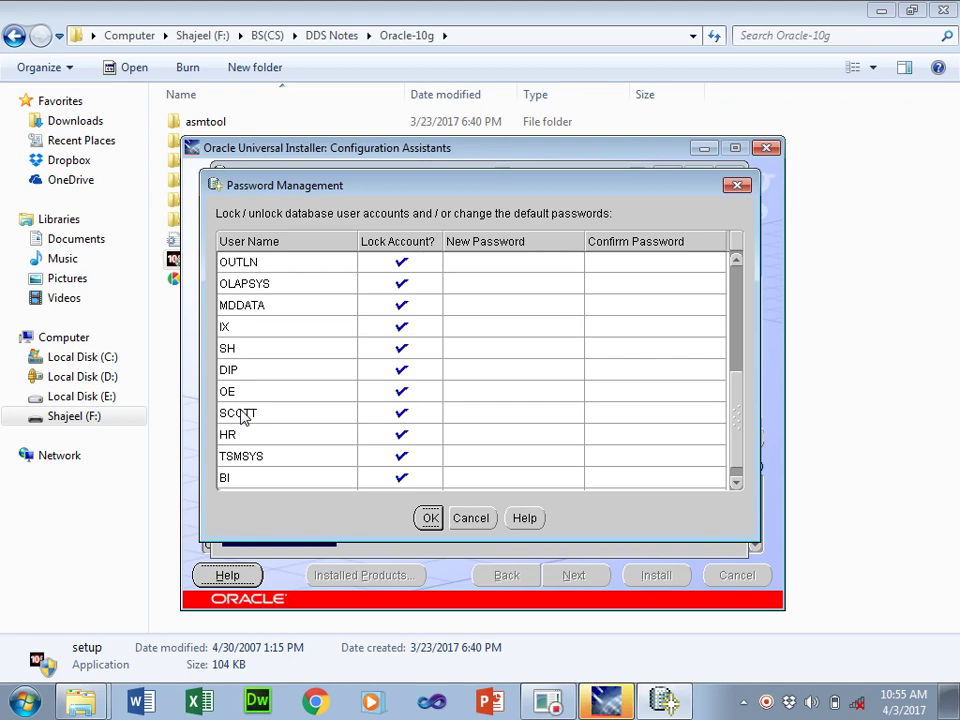
pyautogui.click(429, 518)
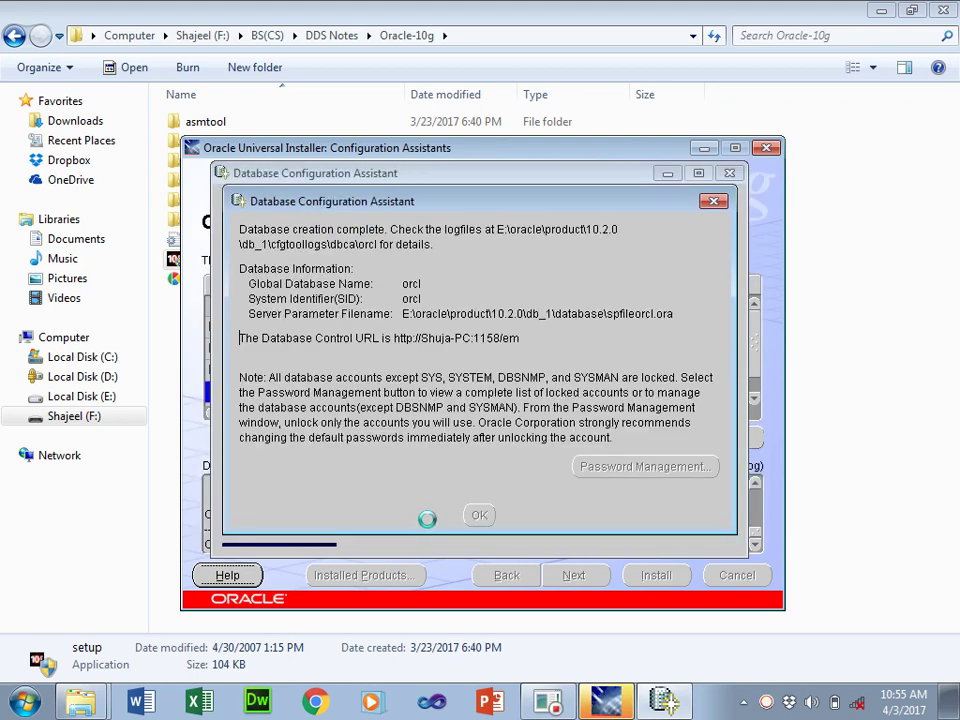
# Step: Acknowledge the database creation summary and exit the installer once installation ends, confirming the exit
pyautogui.click(477, 517)
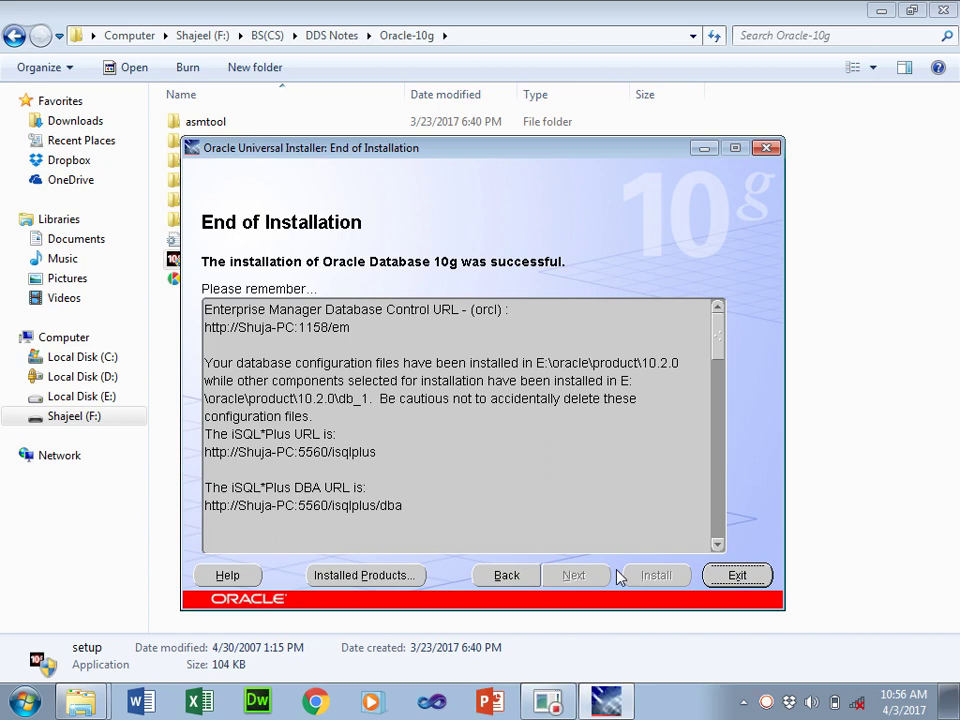
pyautogui.click(723, 579)
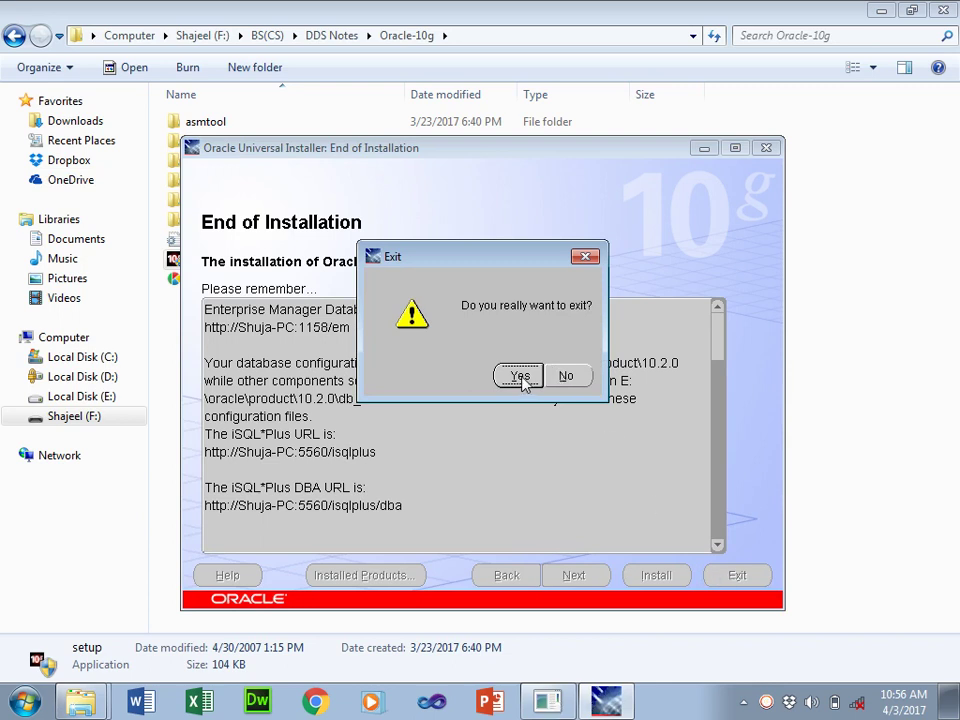
pyautogui.click(521, 379)
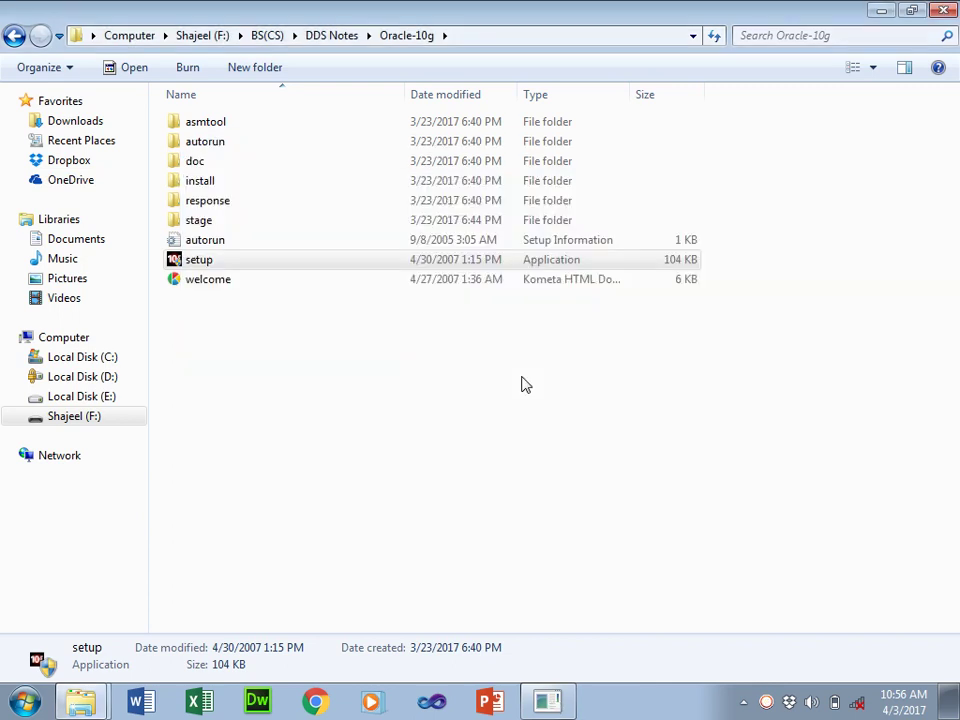